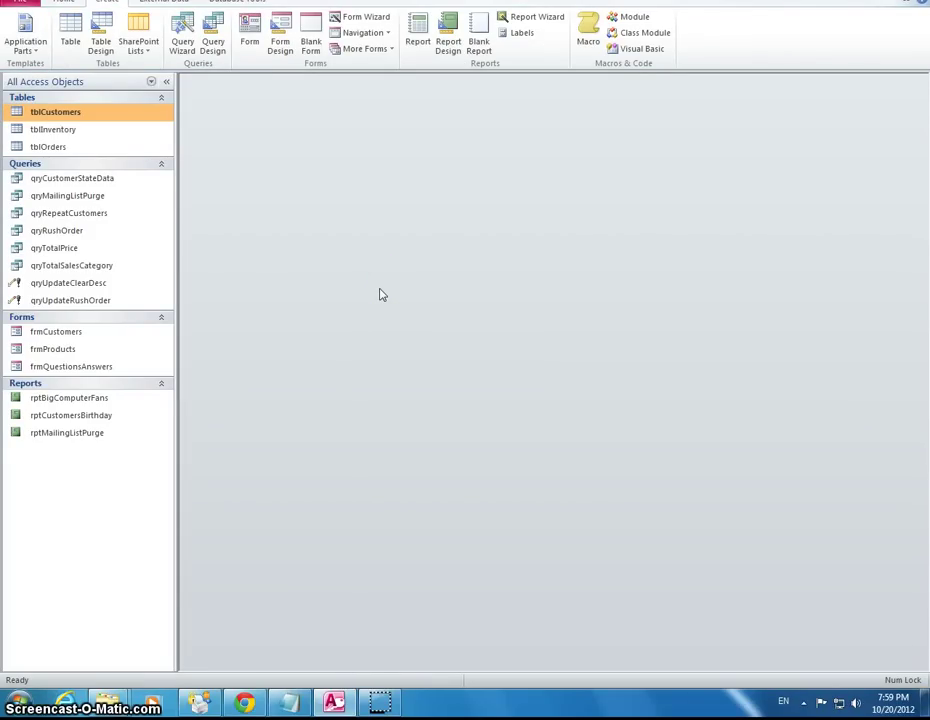
Go to the Create tab's Query Design to begin a new blank query
left_click(246, 206)
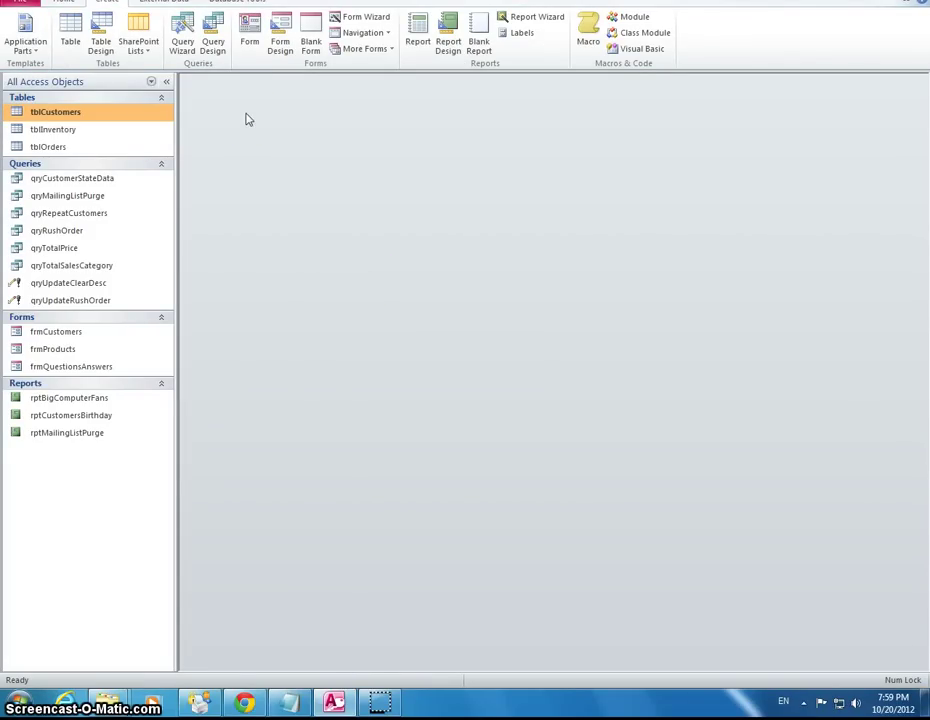
left_click(243, 118)
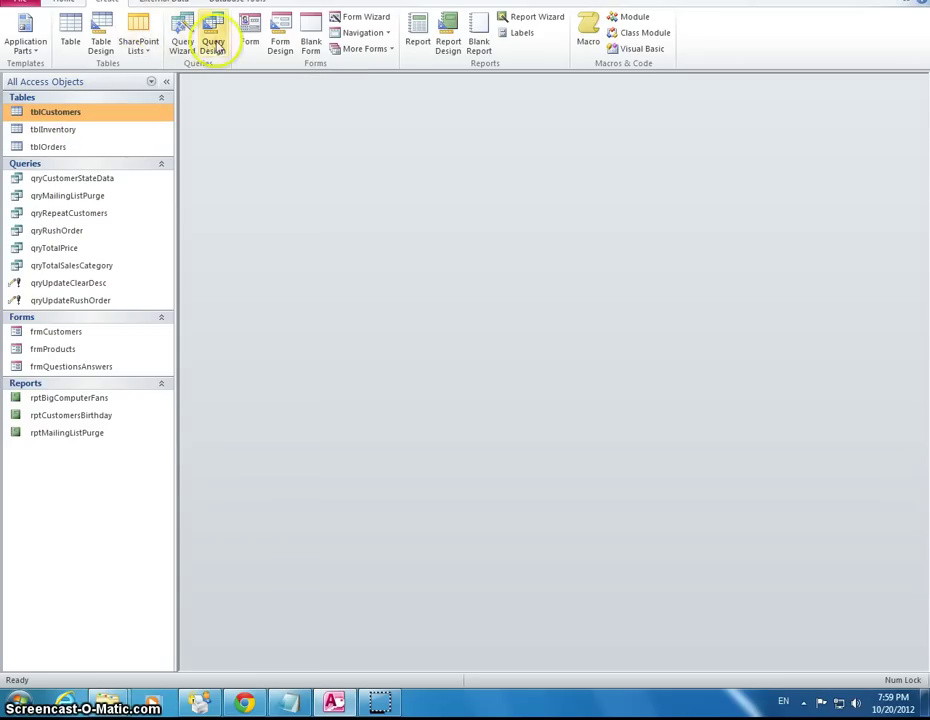
Add tblCustomers and tblOrders to a new design query and enlarge both field lists
left_click(214, 43)
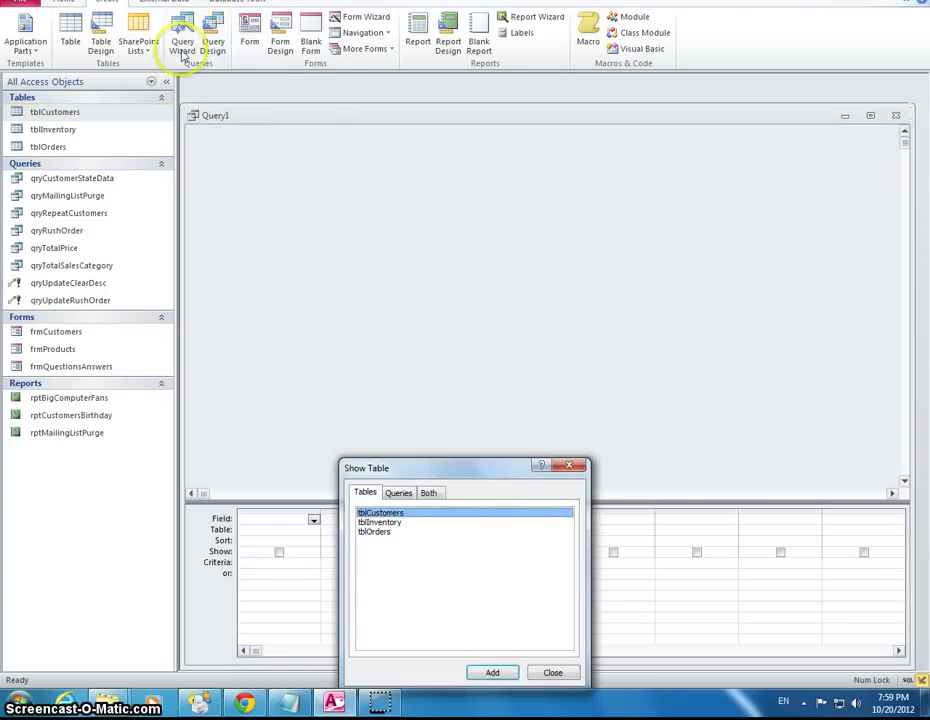
left_click_drag(464, 467, 645, 175)
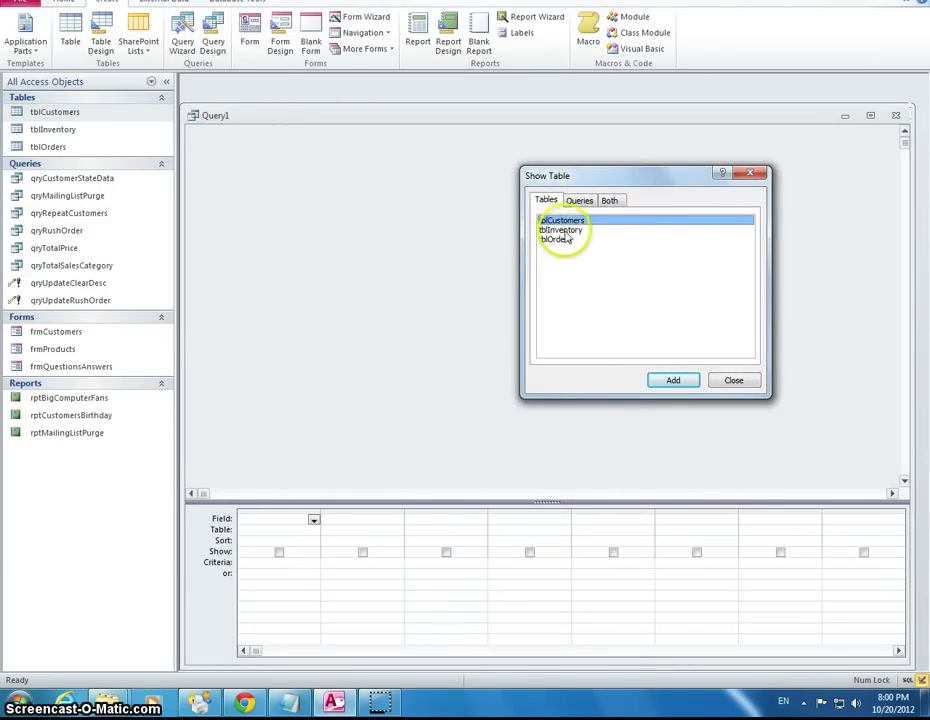
left_click(666, 381)
left_click(571, 241)
left_click(680, 383)
left_click(735, 381)
left_click_drag(453, 226, 550, 305)
left_click_drag(255, 235, 297, 321)
left_click(274, 170)
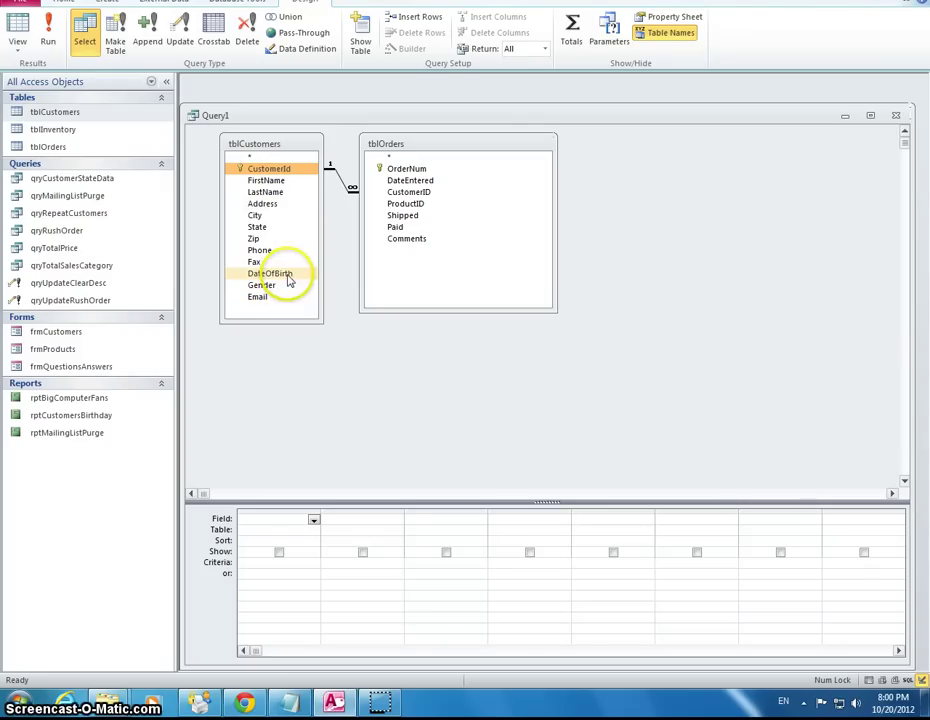
Fill the grid with CustomerId, DateEntered, FirstName, LastName, Shipped and Paid columns
left_click_drag(270, 168, 285, 519)
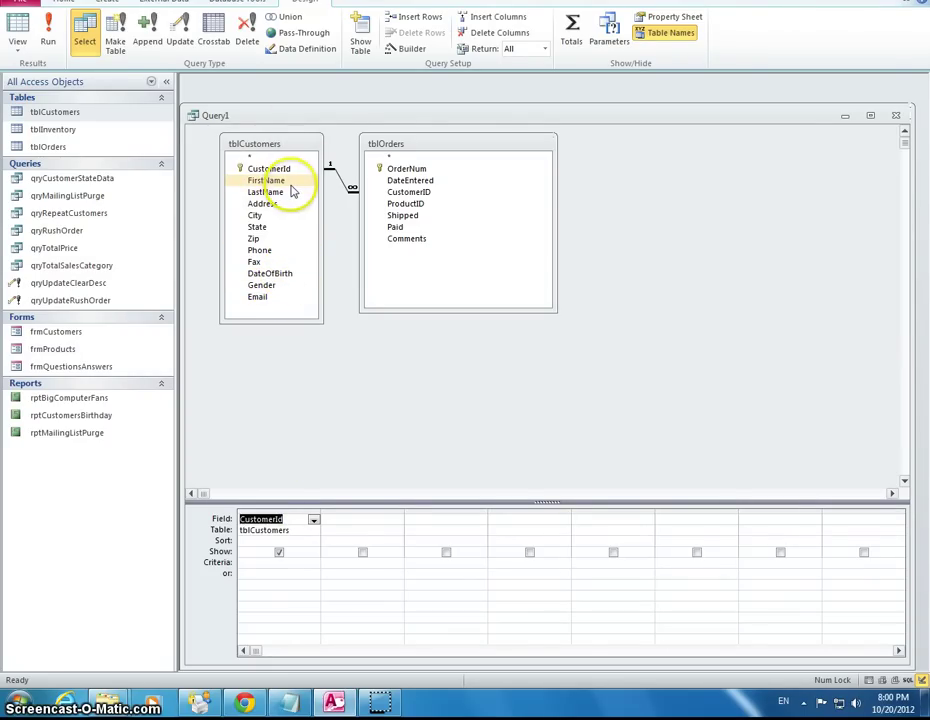
left_click_drag(426, 188, 386, 518)
left_click_drag(268, 182, 466, 519)
left_click_drag(268, 191, 530, 520)
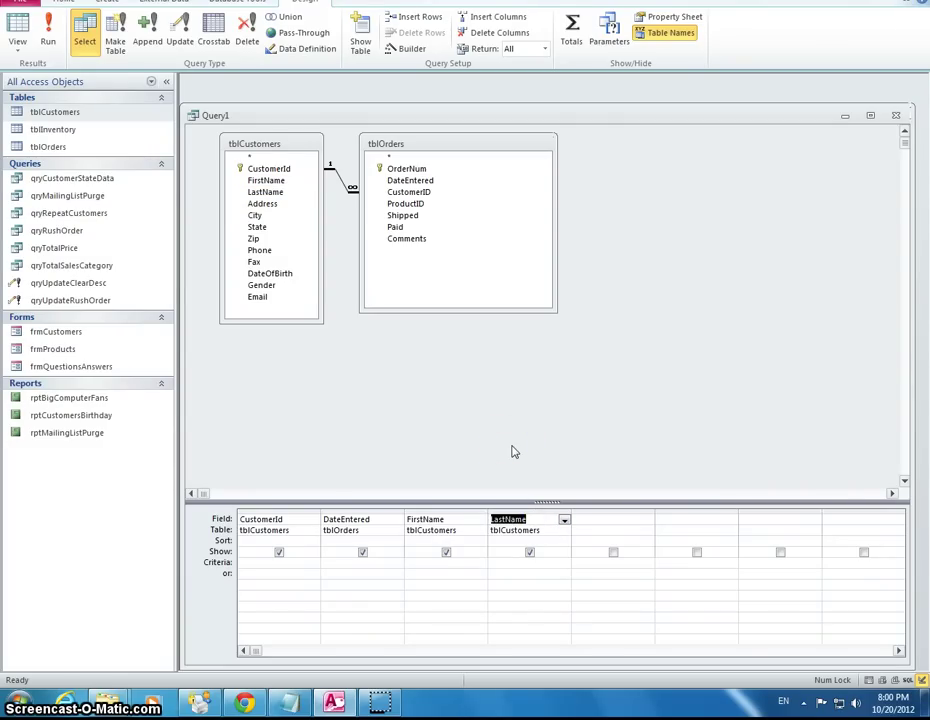
left_click(274, 274)
left_click_drag(410, 216, 617, 521)
left_click(405, 229)
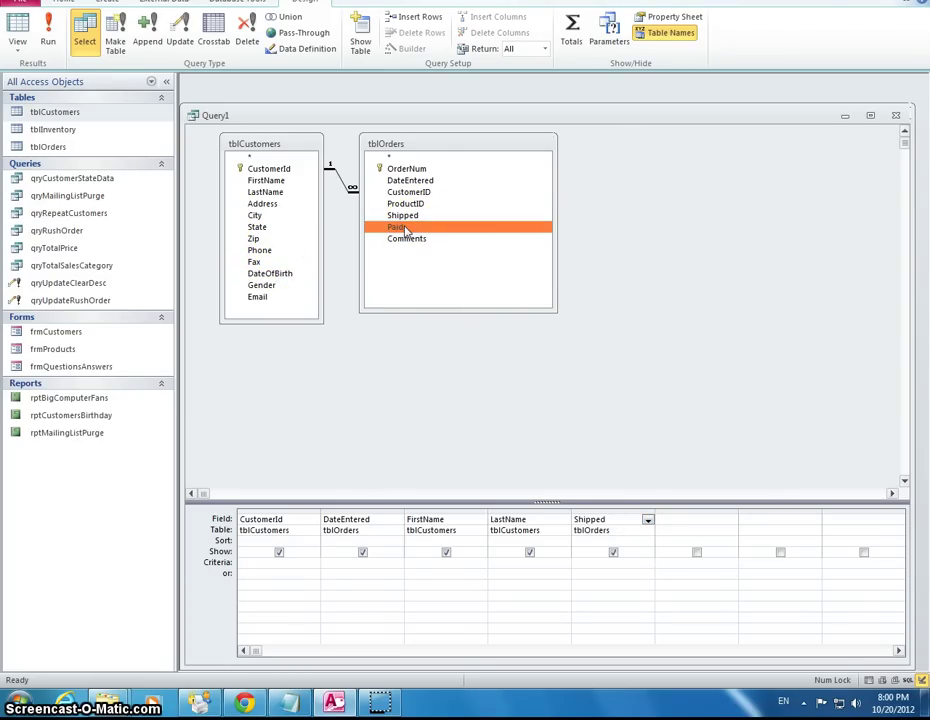
left_click_drag(405, 229, 697, 556)
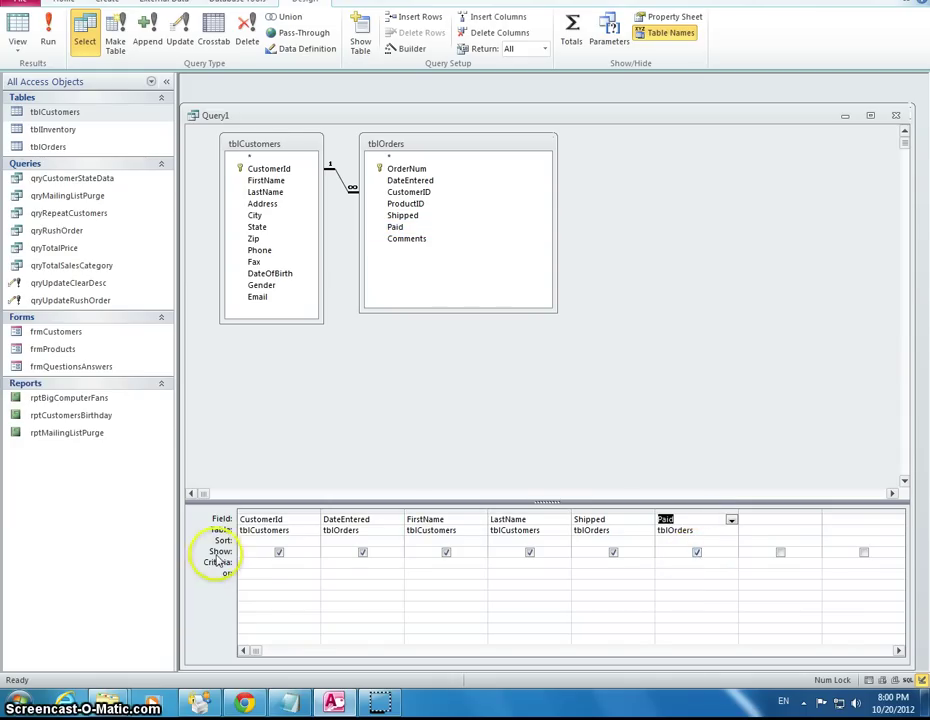
Hide the Shipped and Paid columns and set criteria Paid = Yes, Shipped = No
left_click(697, 552)
left_click(611, 554)
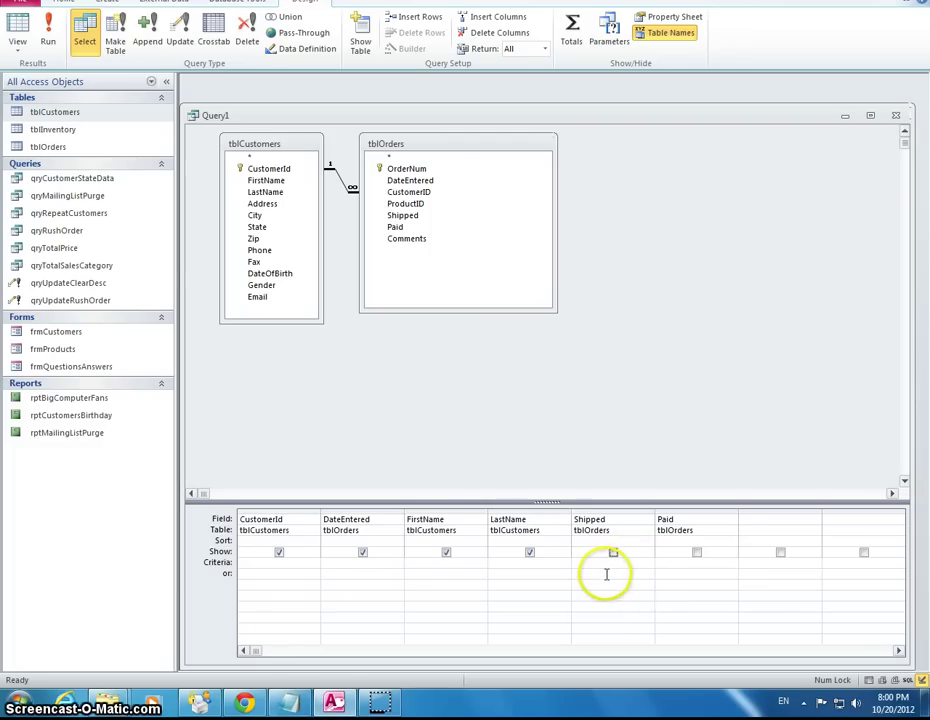
left_click(605, 562)
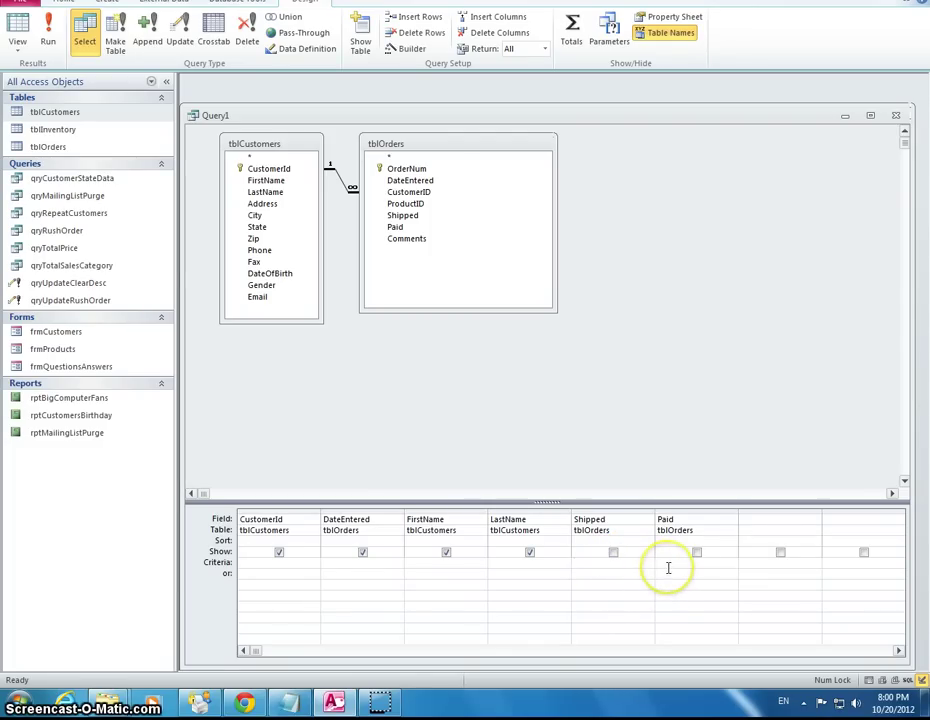
type("Yes")
left_click(642, 569)
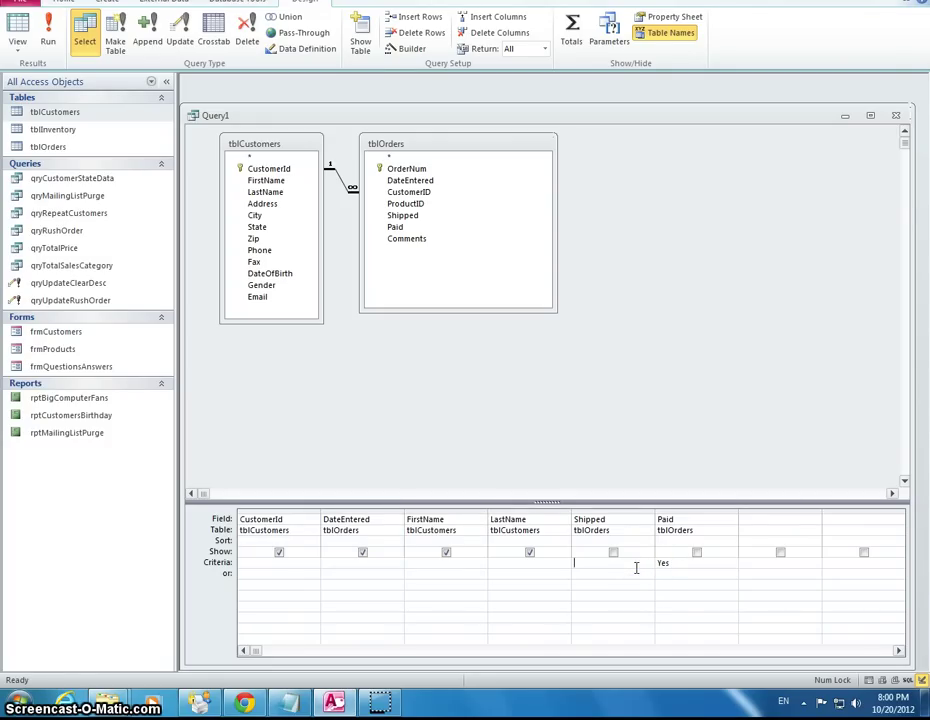
type("No")
left_click(610, 604)
left_click(591, 563)
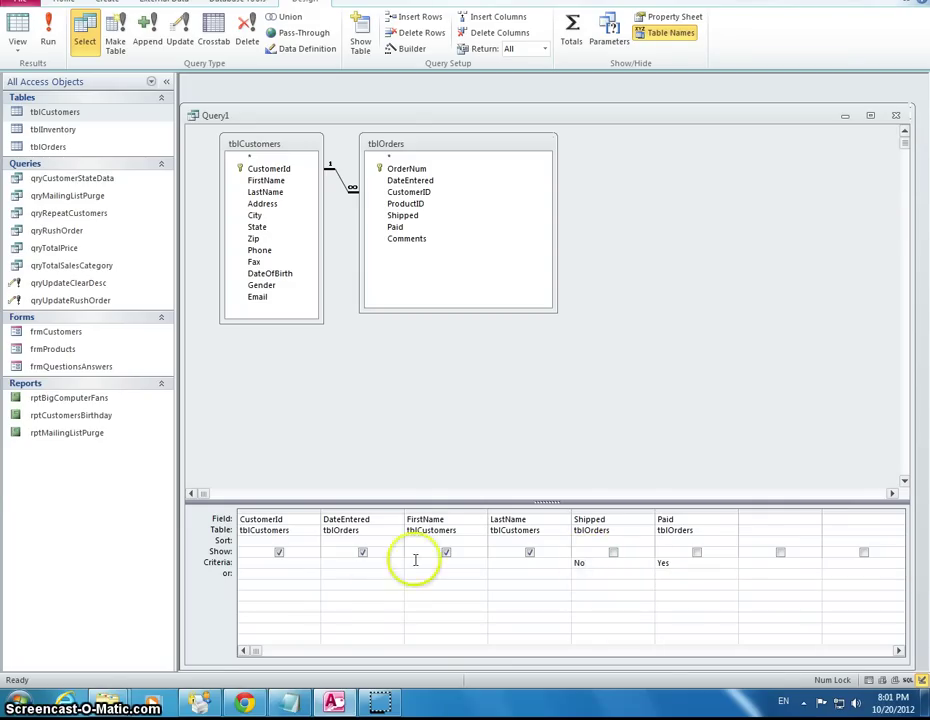
Run the query, then save it as qryPaidNotShipped and close it
left_click(47, 35)
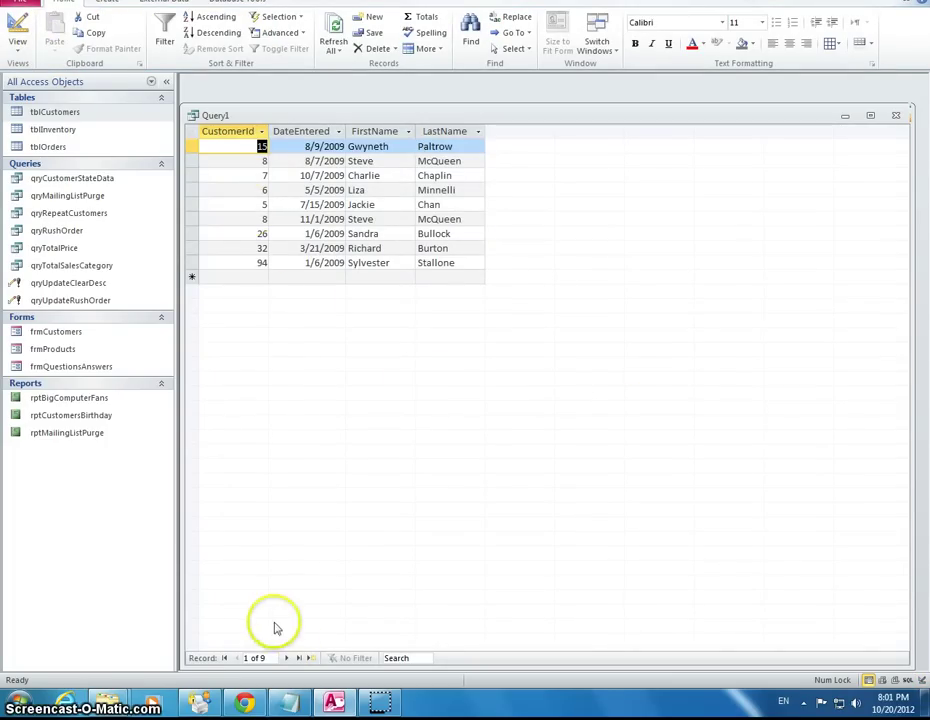
left_click(20, 3)
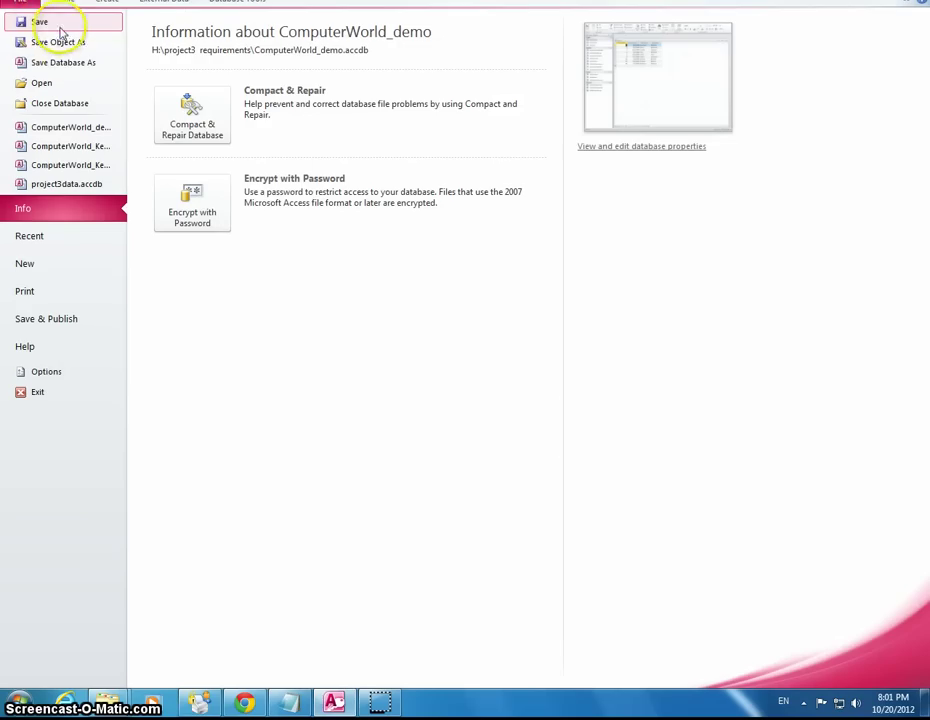
left_click(50, 22)
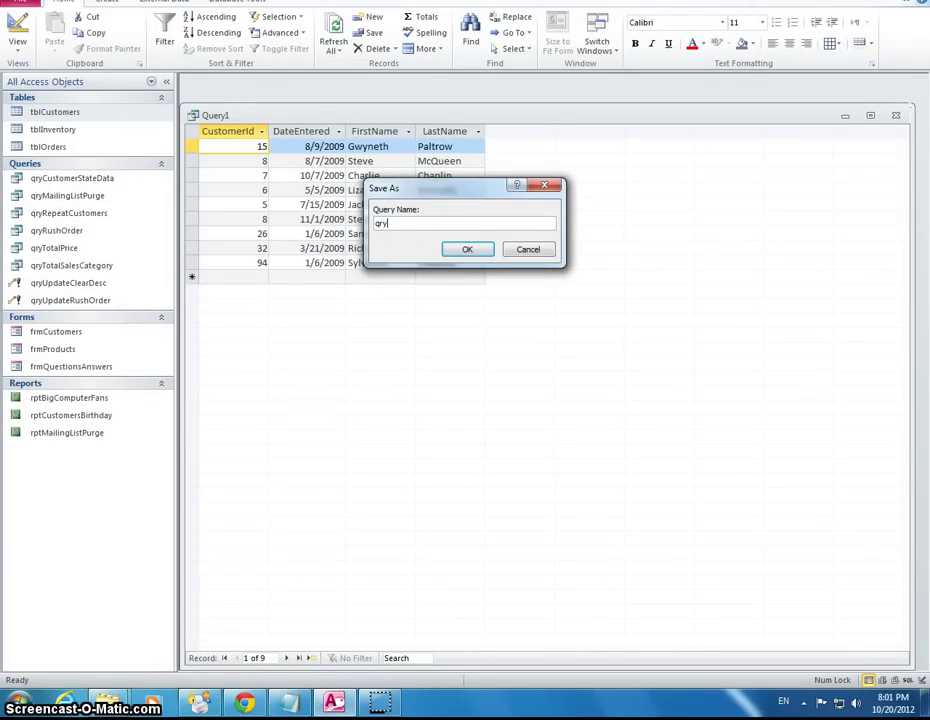
type("qryPaidNotShipped")
left_click(470, 249)
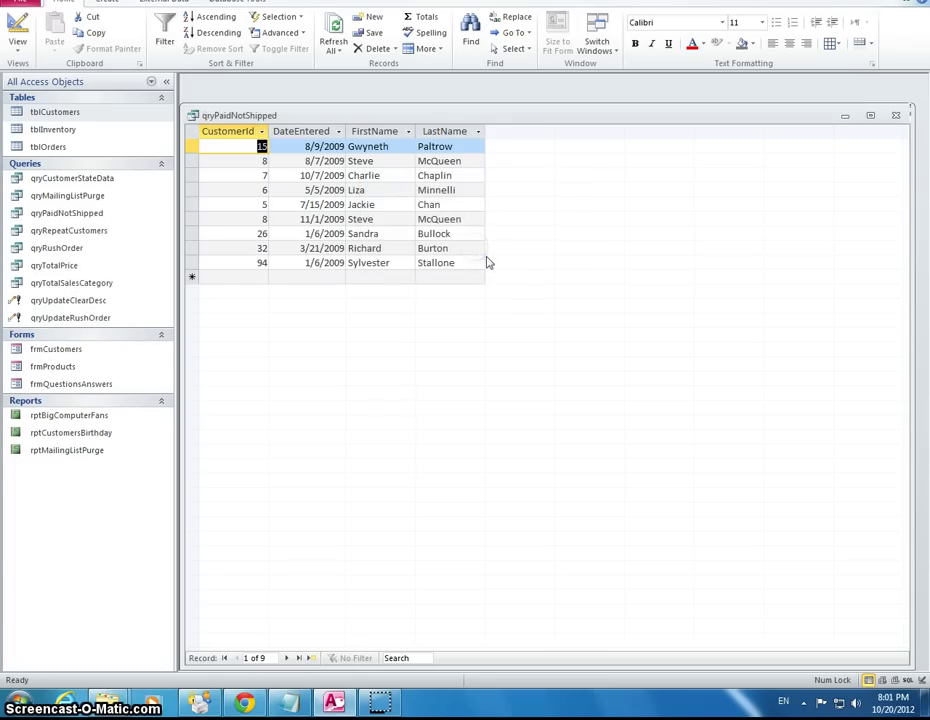
left_click(896, 115)
left_click(290, 222)
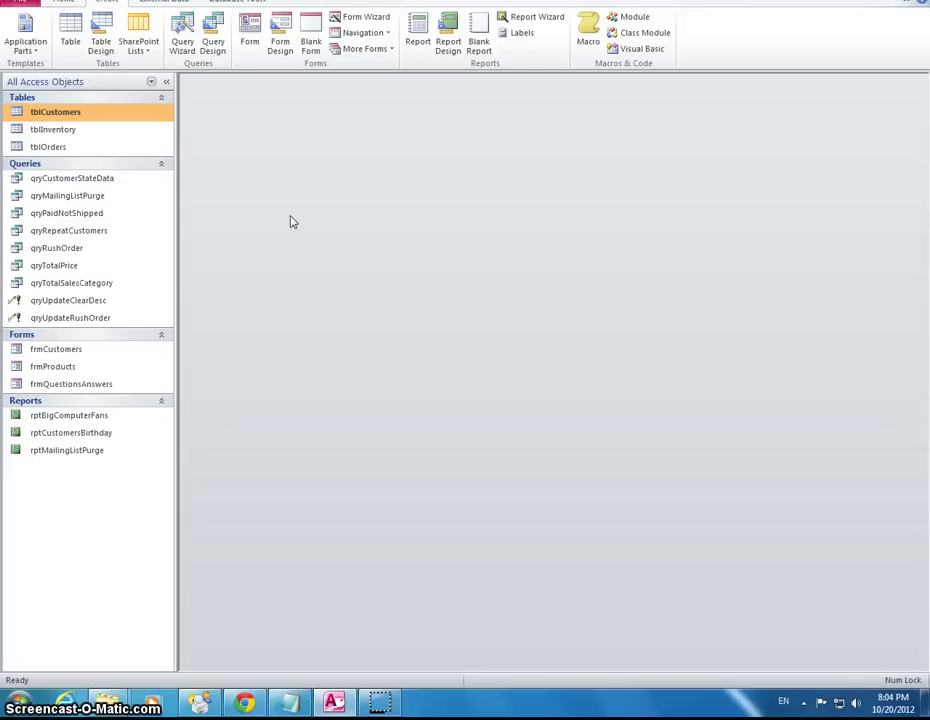
Start another design query with tblInventory and stretch its field list to show all fields
left_click(247, 251)
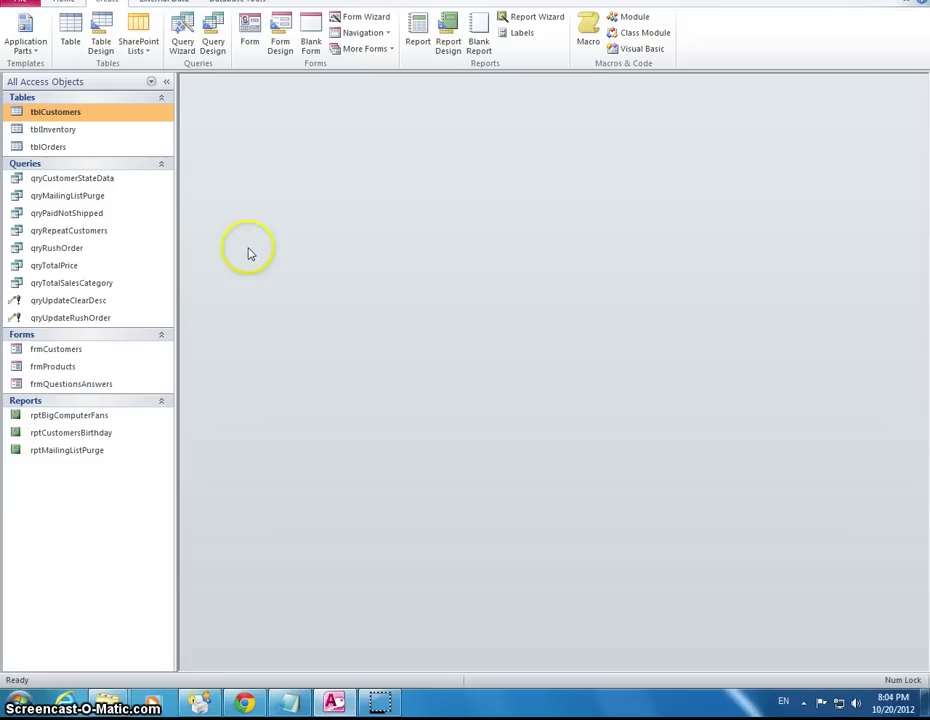
left_click(215, 45)
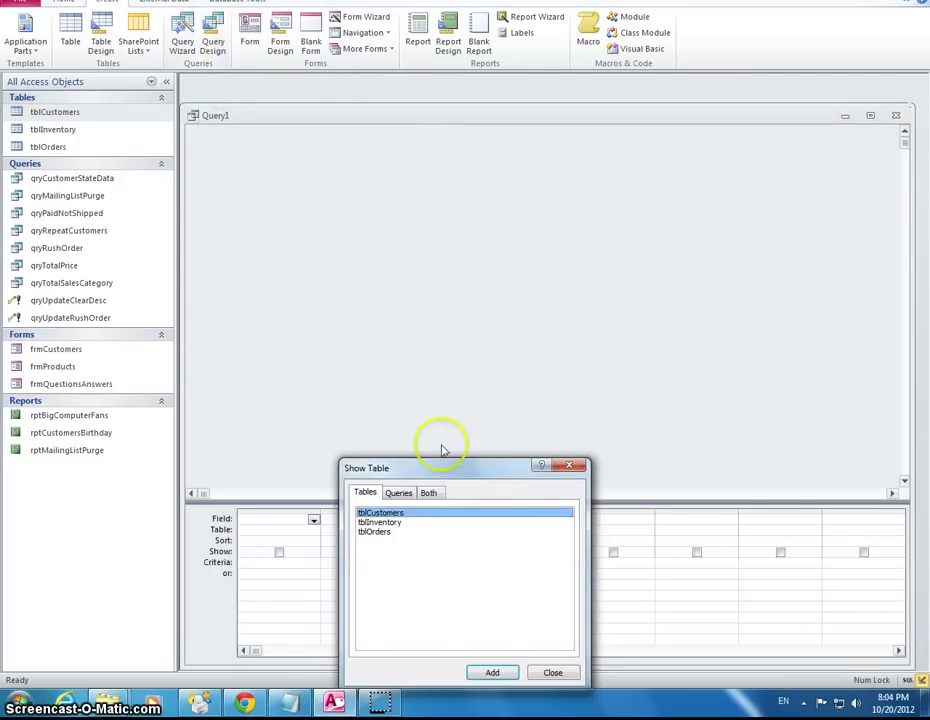
left_click_drag(444, 461, 577, 220)
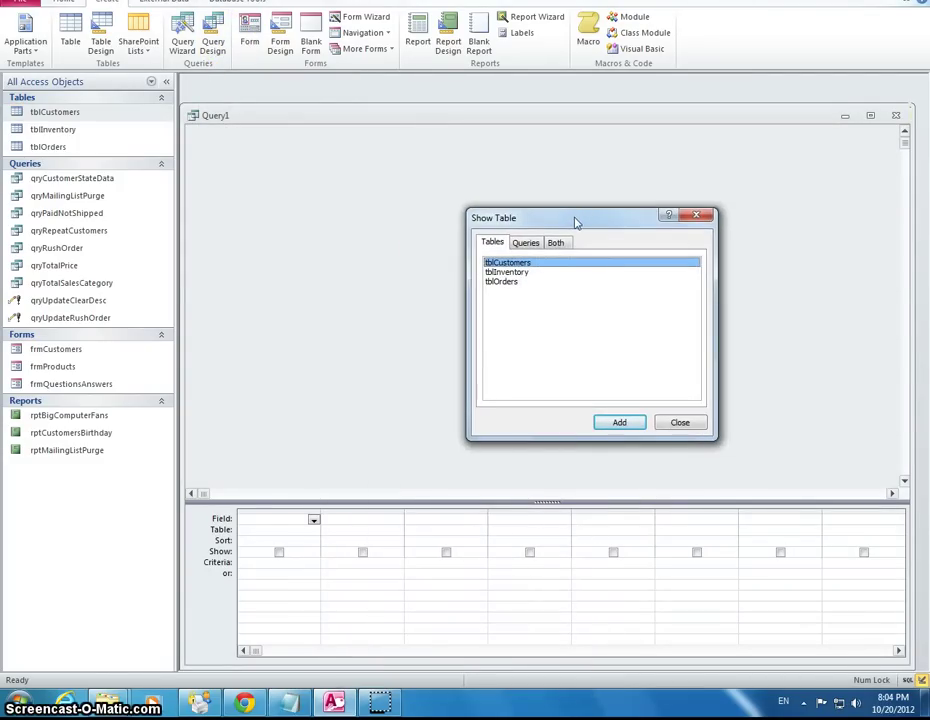
left_click(515, 273)
left_click(620, 422)
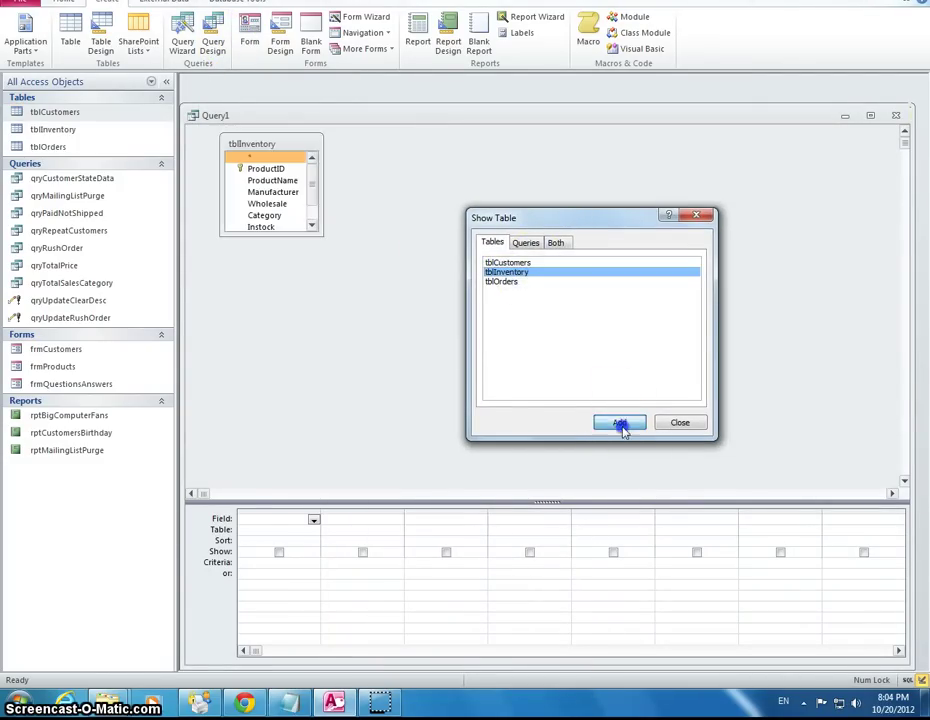
left_click(680, 422)
left_click_drag(314, 230, 413, 337)
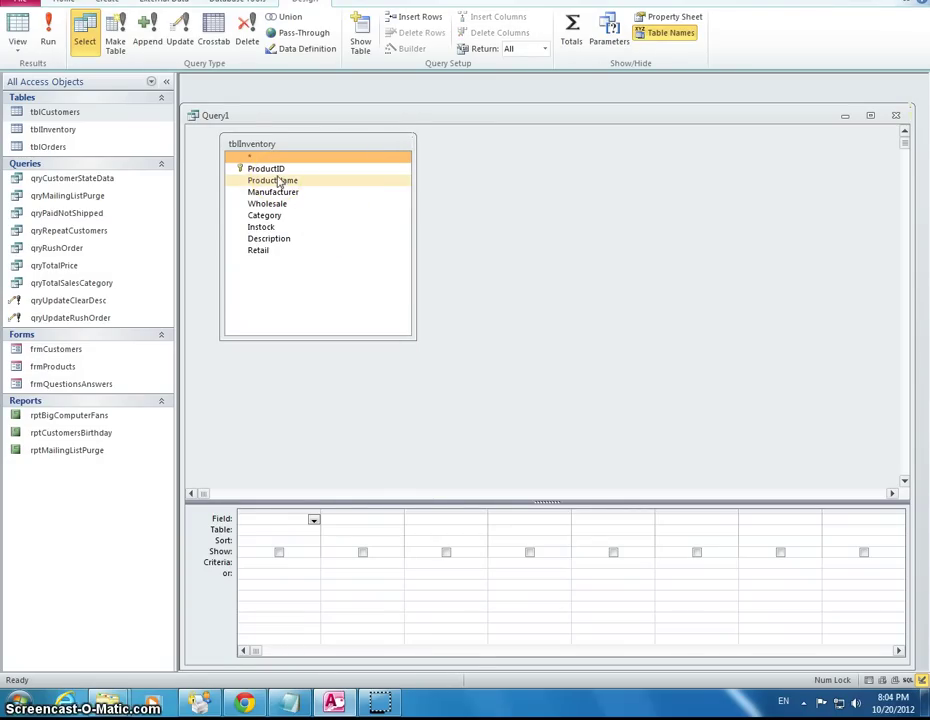
Place Category in the first grid column and Retail in columns two through four
left_click(292, 168)
left_click(285, 216)
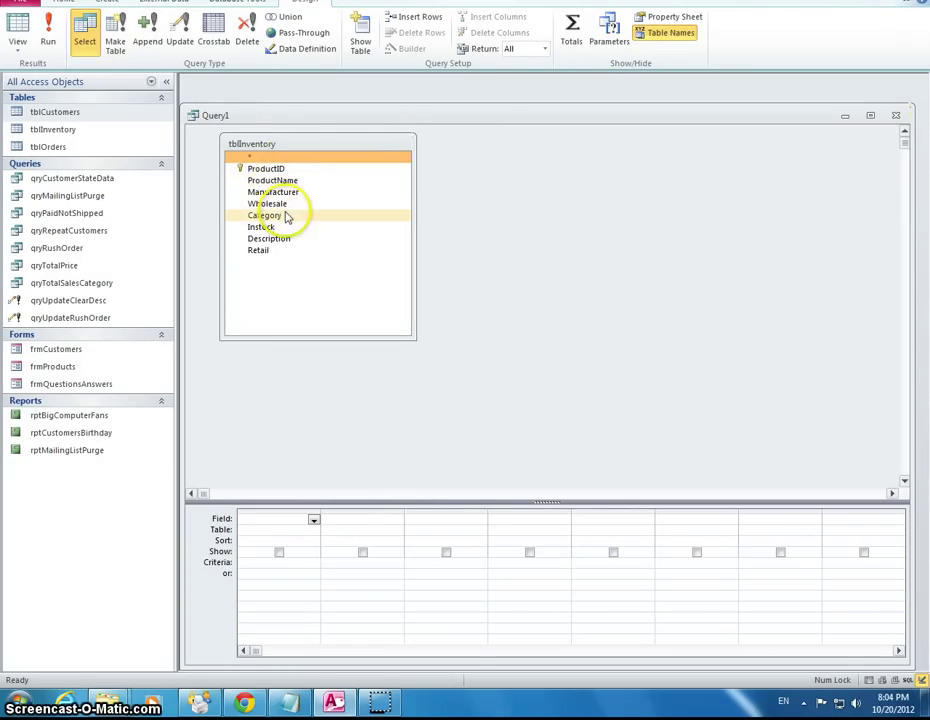
left_click_drag(285, 218, 284, 528)
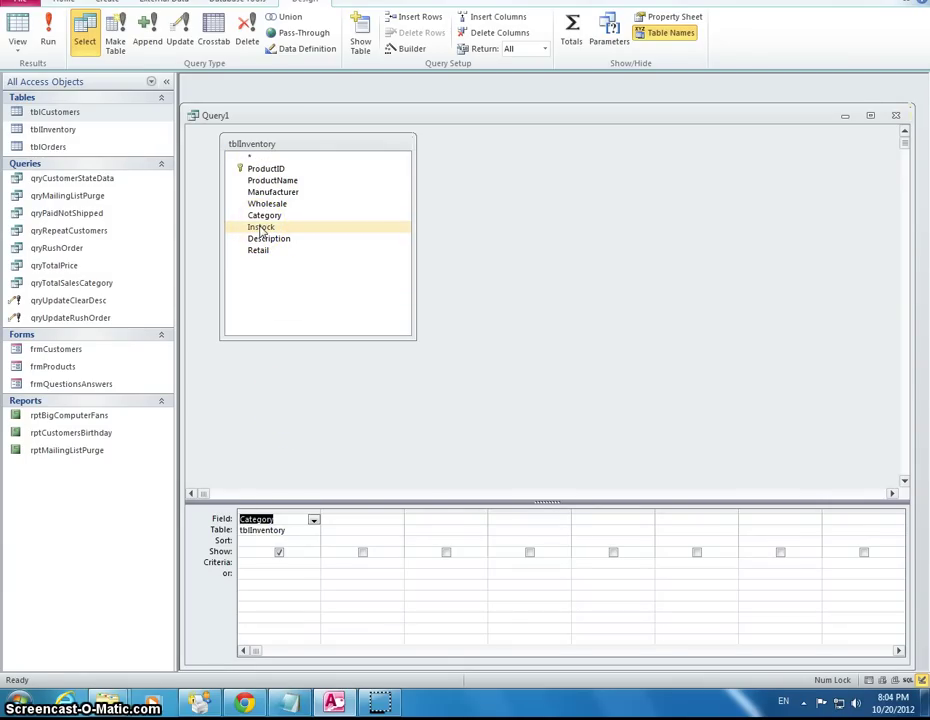
left_click_drag(261, 231, 273, 254)
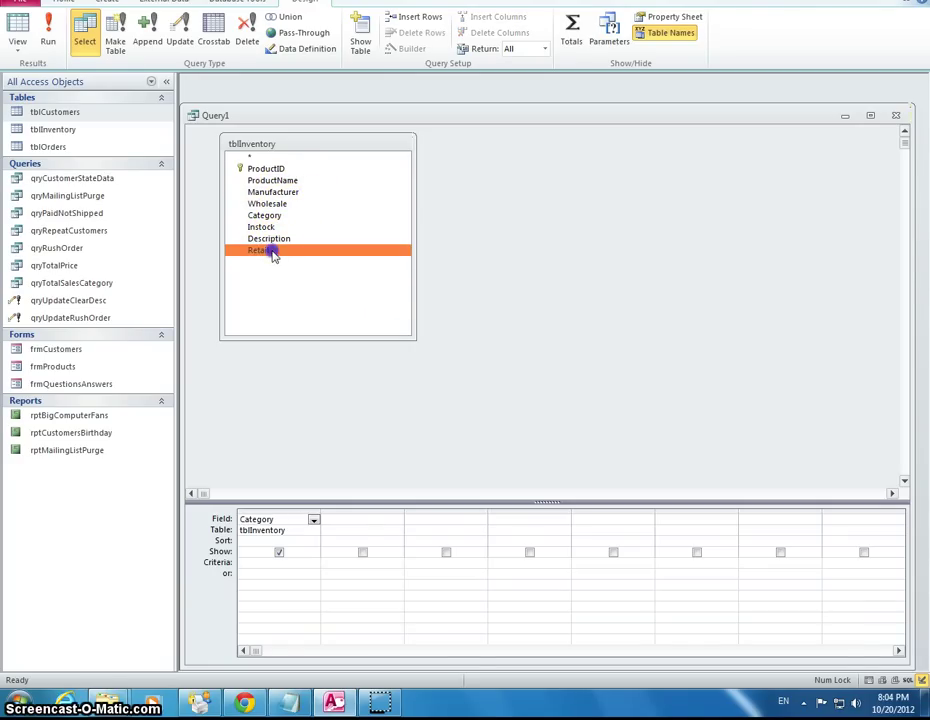
double_click(273, 254)
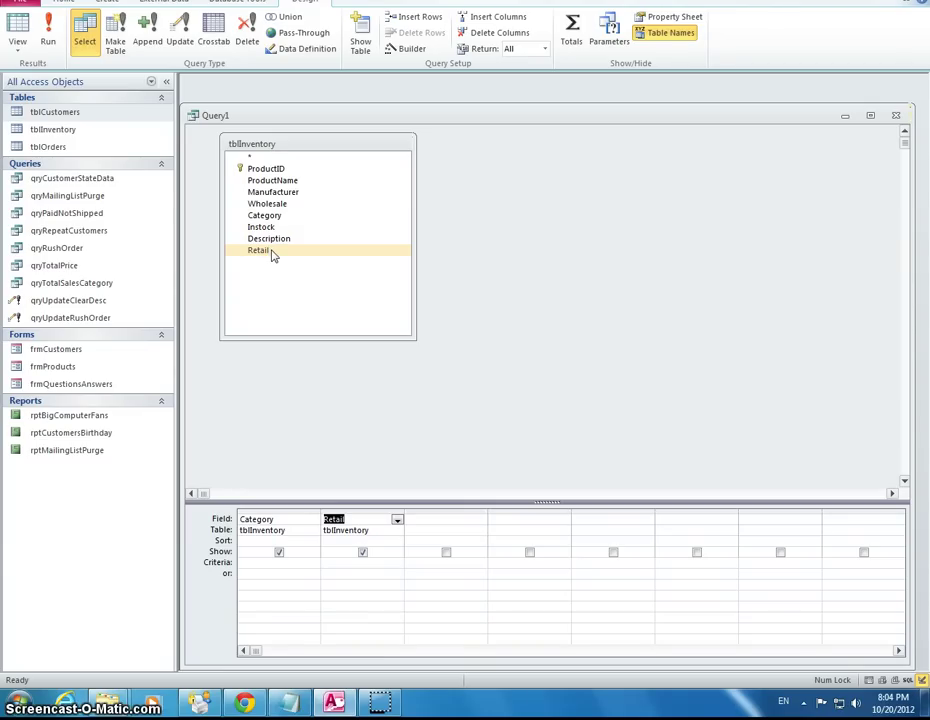
double_click(273, 254)
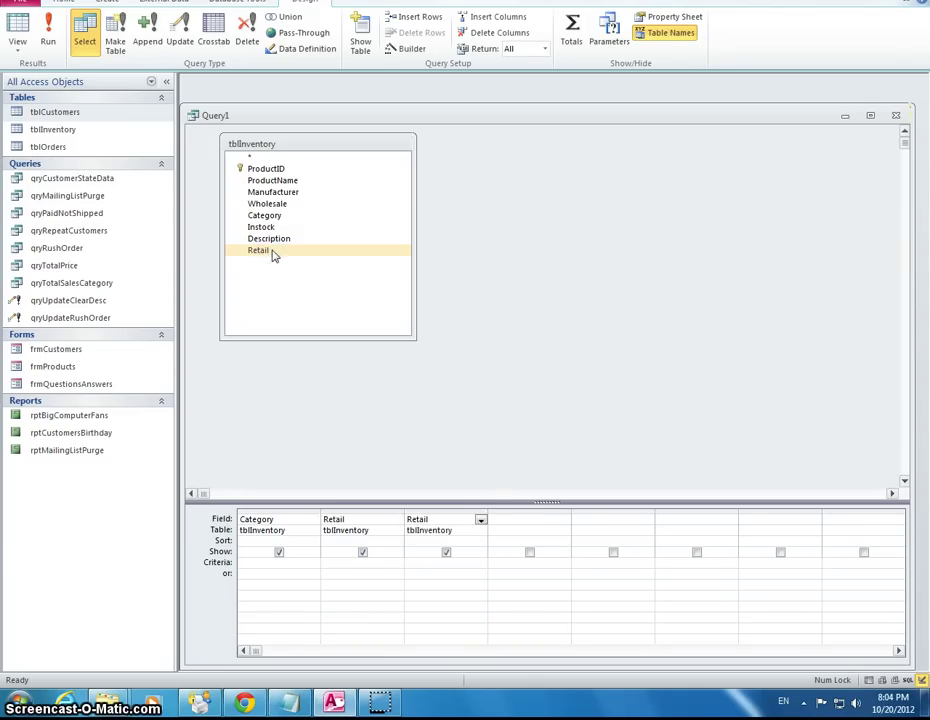
double_click(273, 254)
left_click(390, 533)
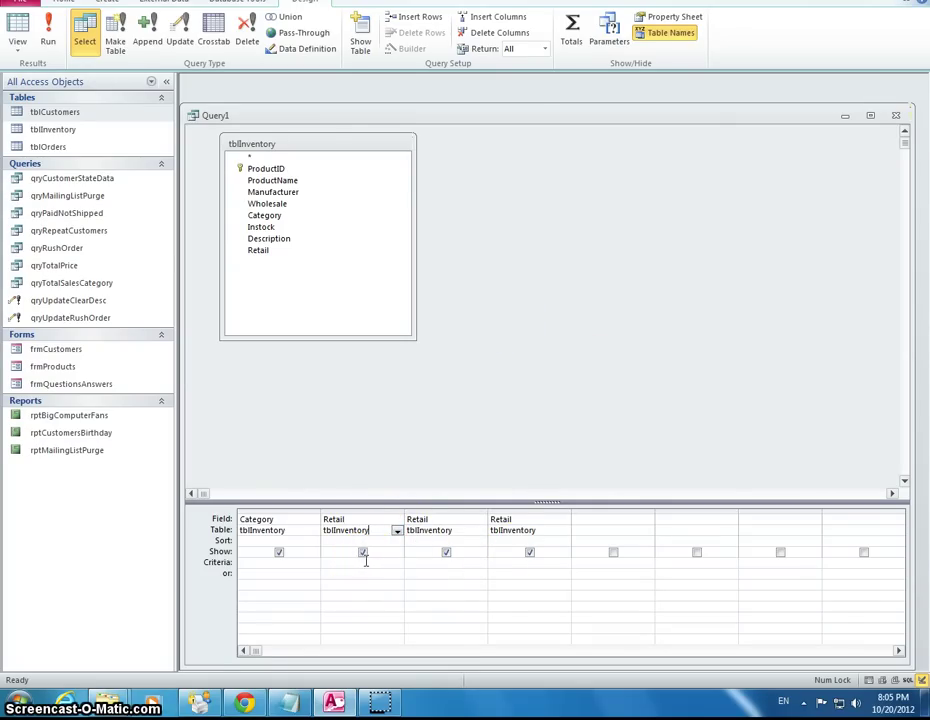
Turn on Totals and set the three Retail columns to Max, Avg and Min
left_click(572, 34)
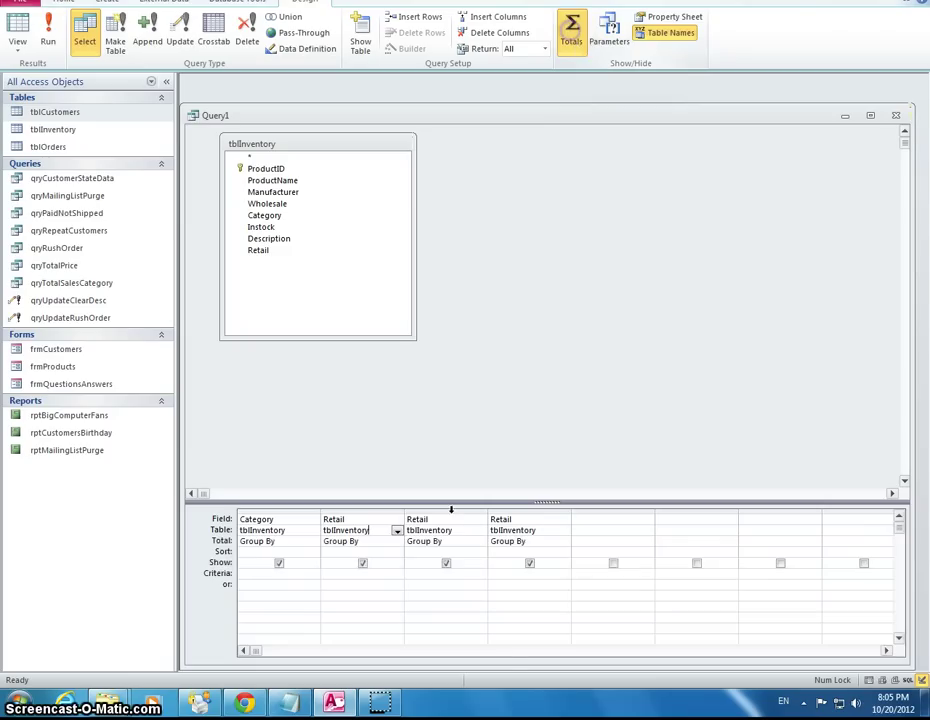
left_click(350, 543)
left_click(397, 541)
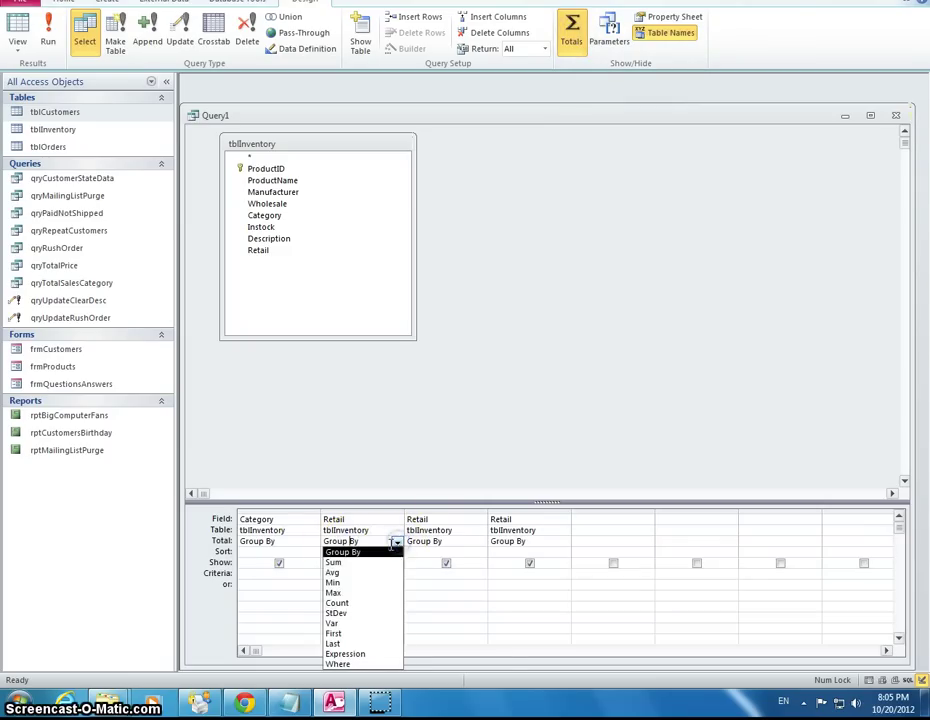
left_click(367, 593)
left_click(476, 543)
left_click(480, 542)
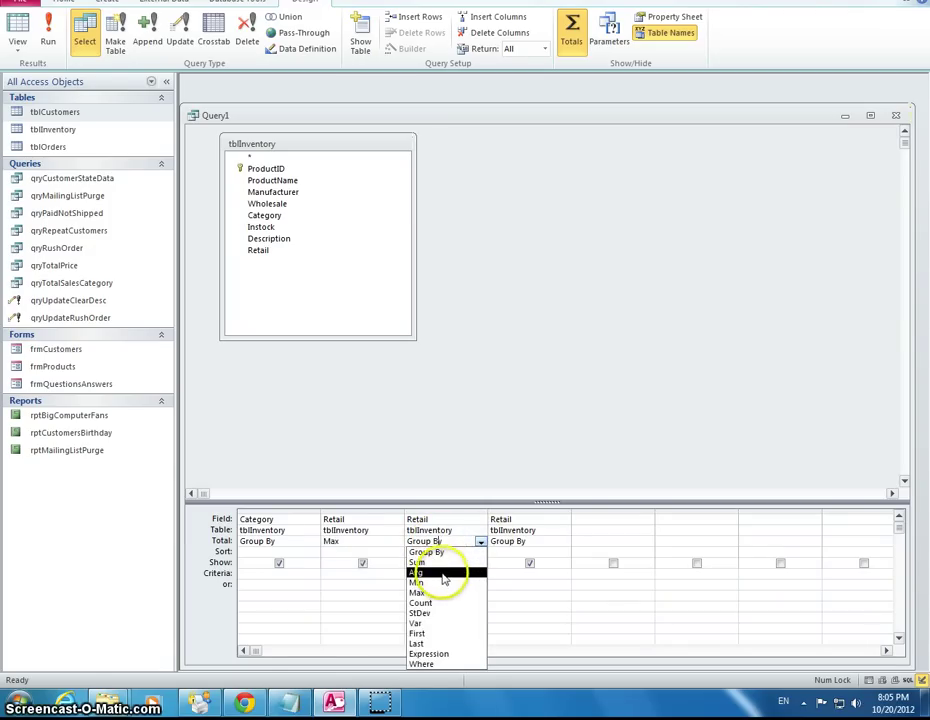
left_click(443, 573)
left_click(544, 542)
left_click(564, 542)
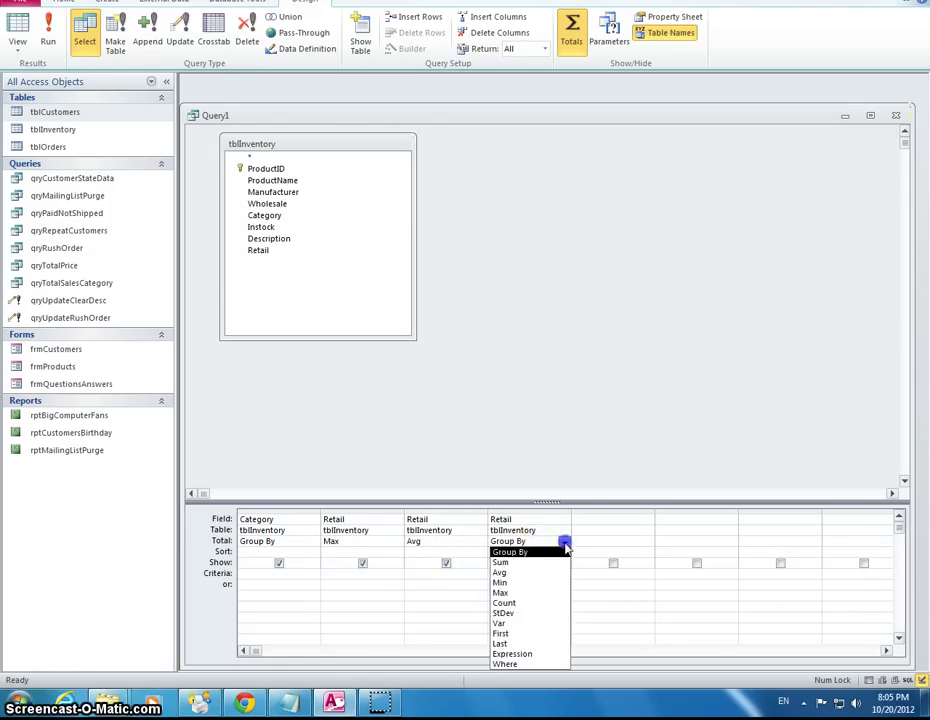
left_click(532, 582)
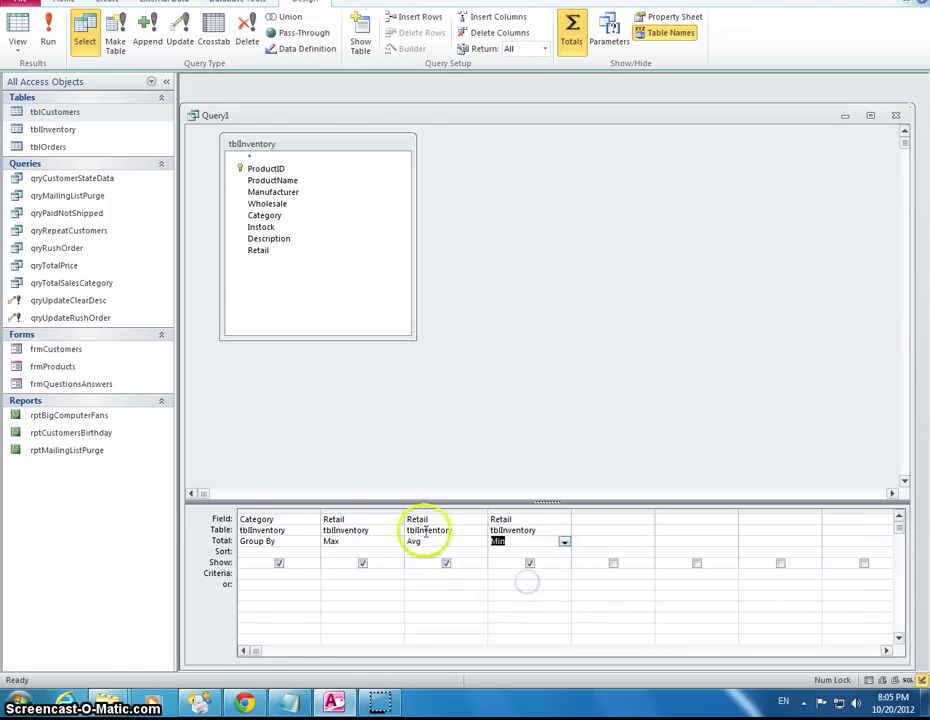
left_click(323, 516)
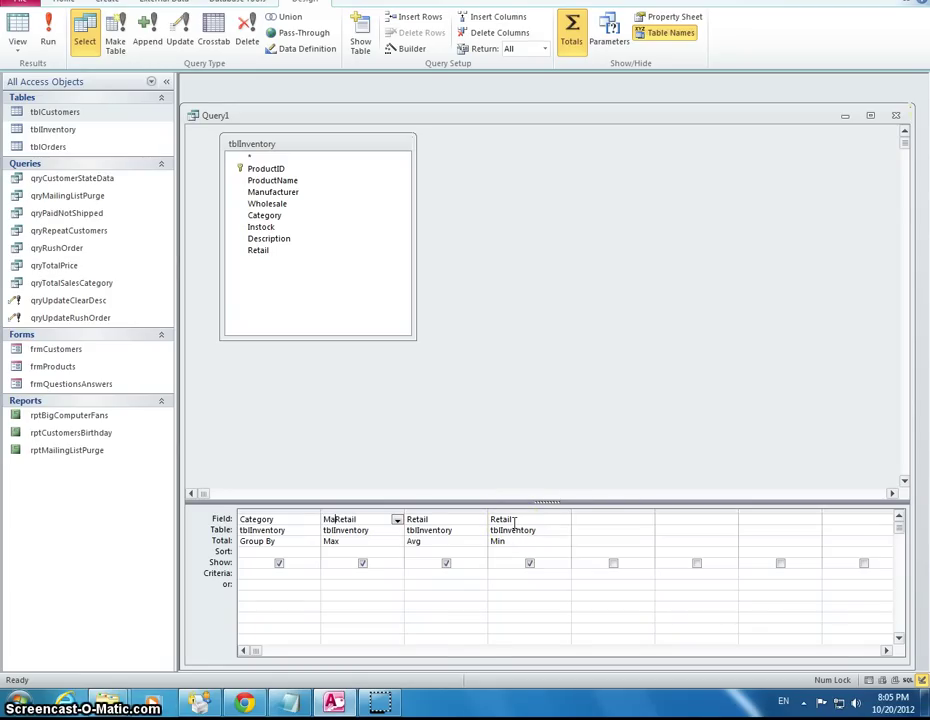
Alias the Retail columns as Maximum, Average and Minimum in the Field row
type("imum:")
left_click(410, 519)
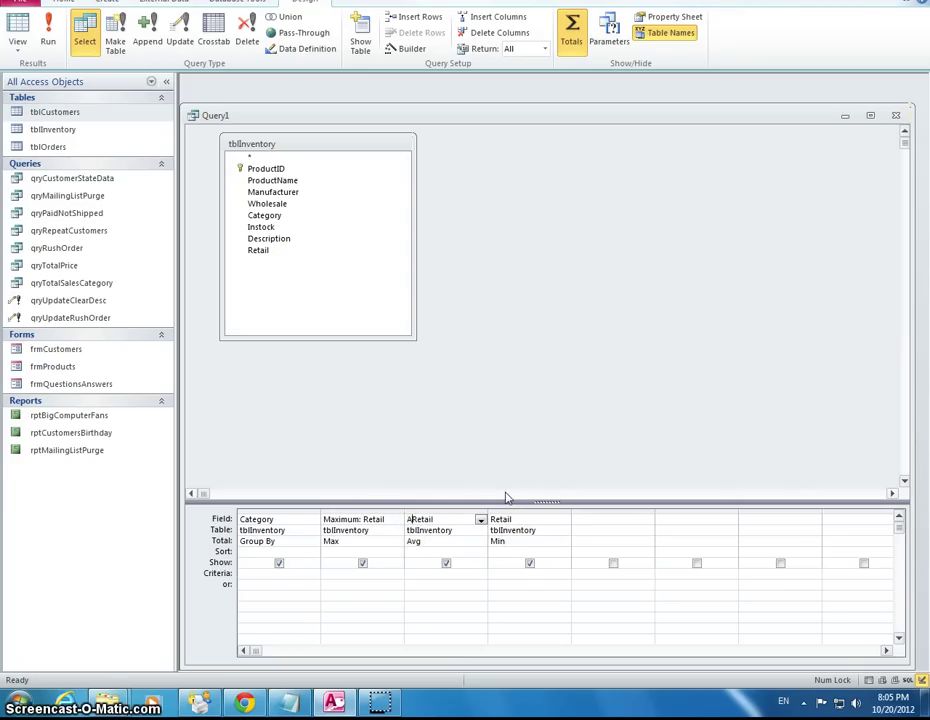
type("Average:")
left_click(494, 518)
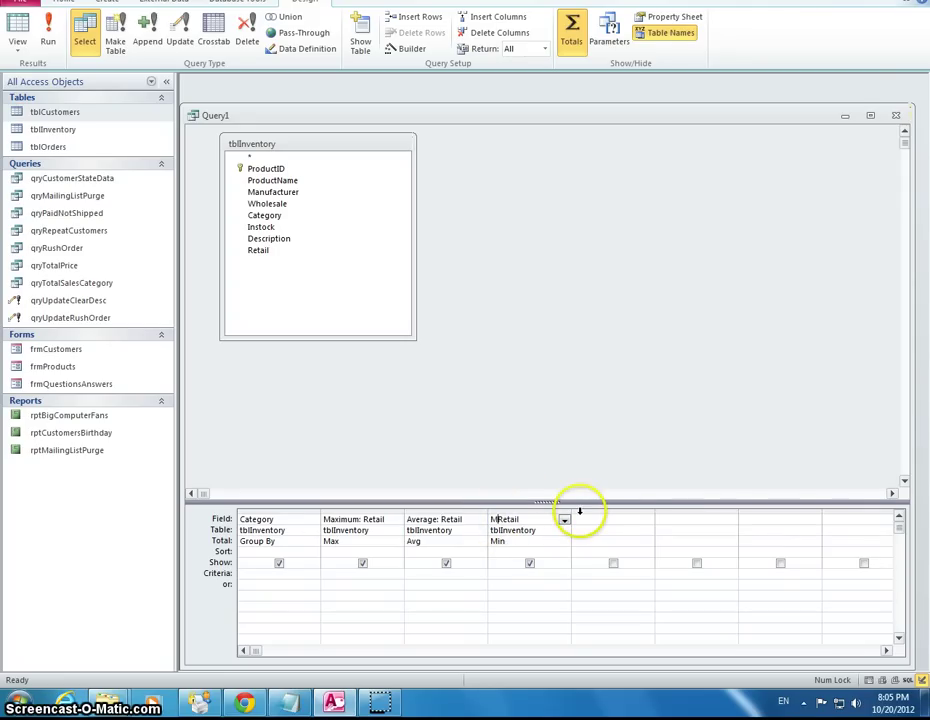
type("Minimum:")
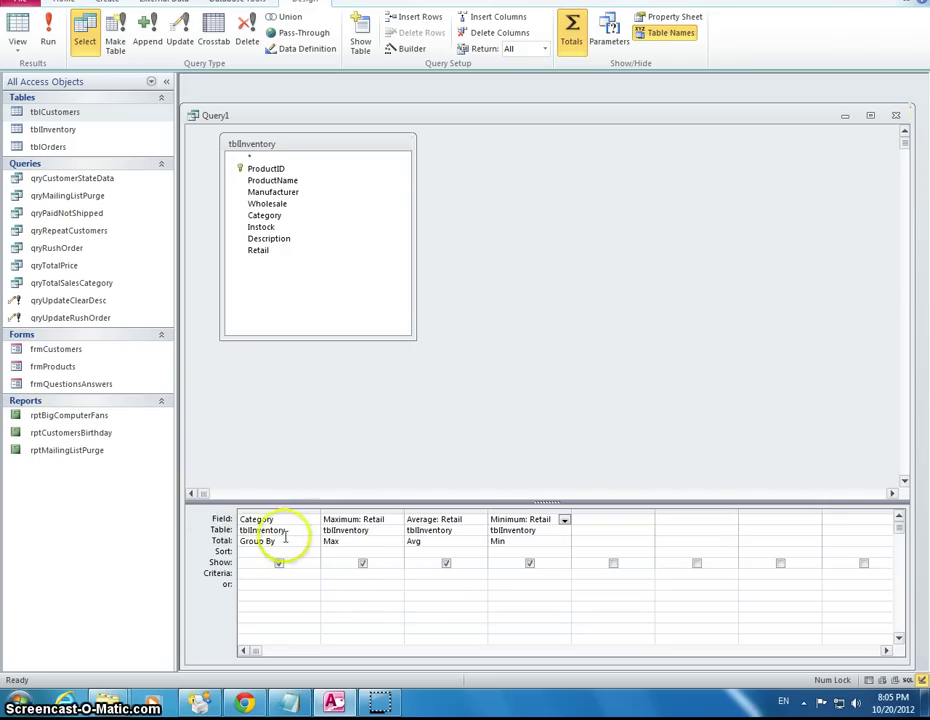
left_click(334, 580)
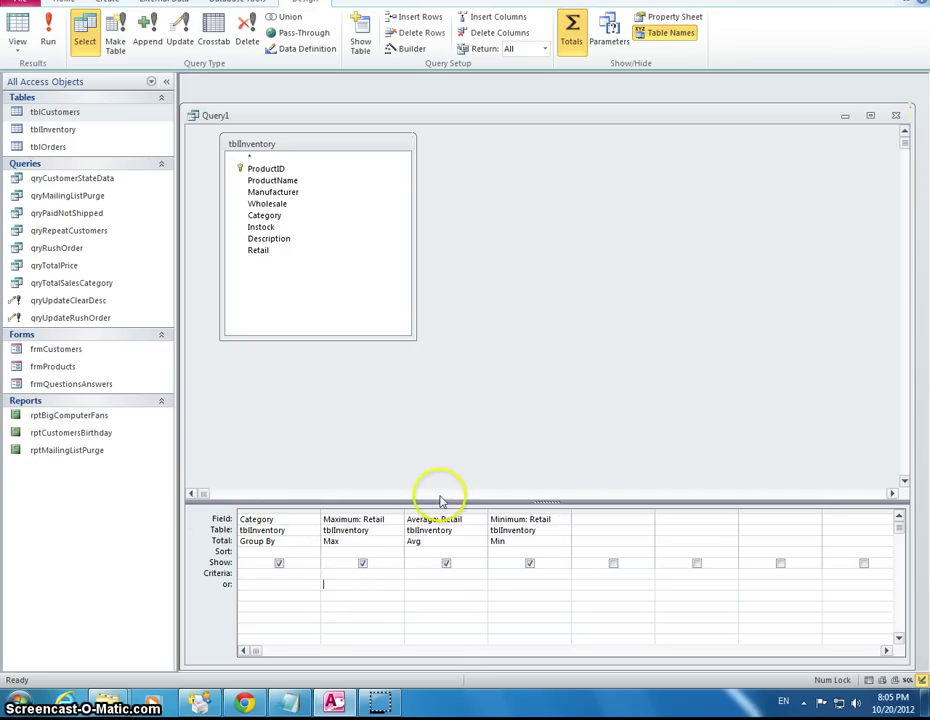
Run the query for 16 categories' price stats and name it qryCategoryPriceStatistics in Save As
left_click(55, 38)
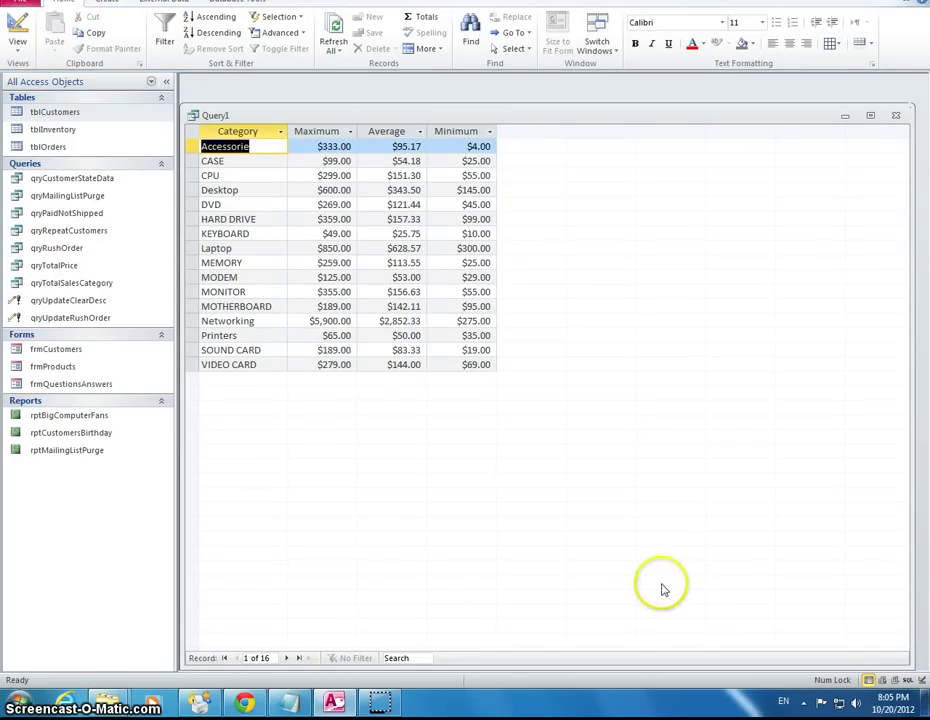
left_click(25, 4)
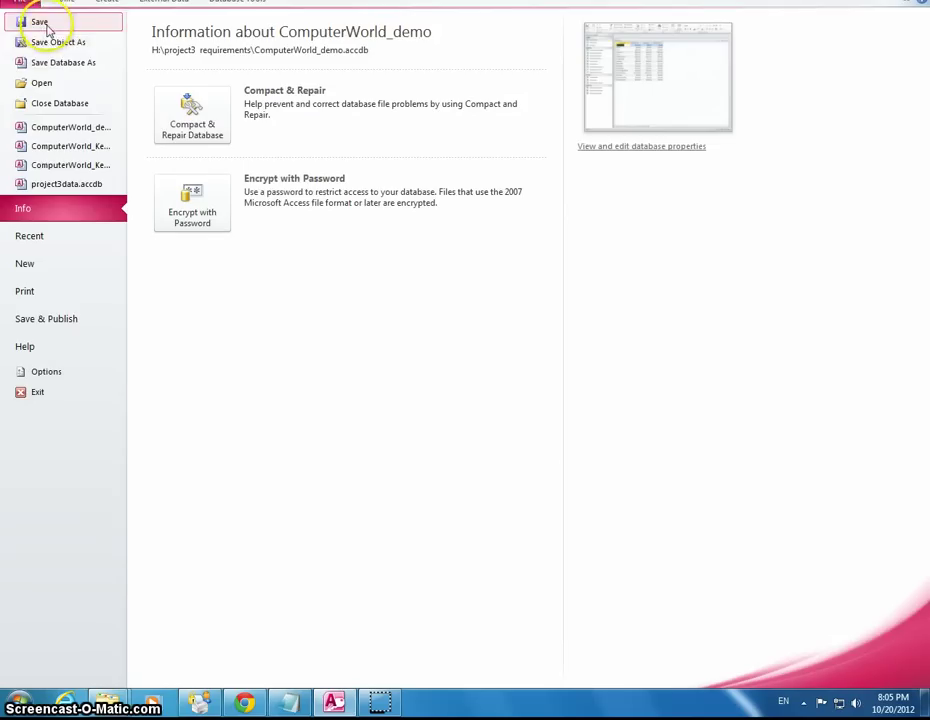
left_click(42, 21)
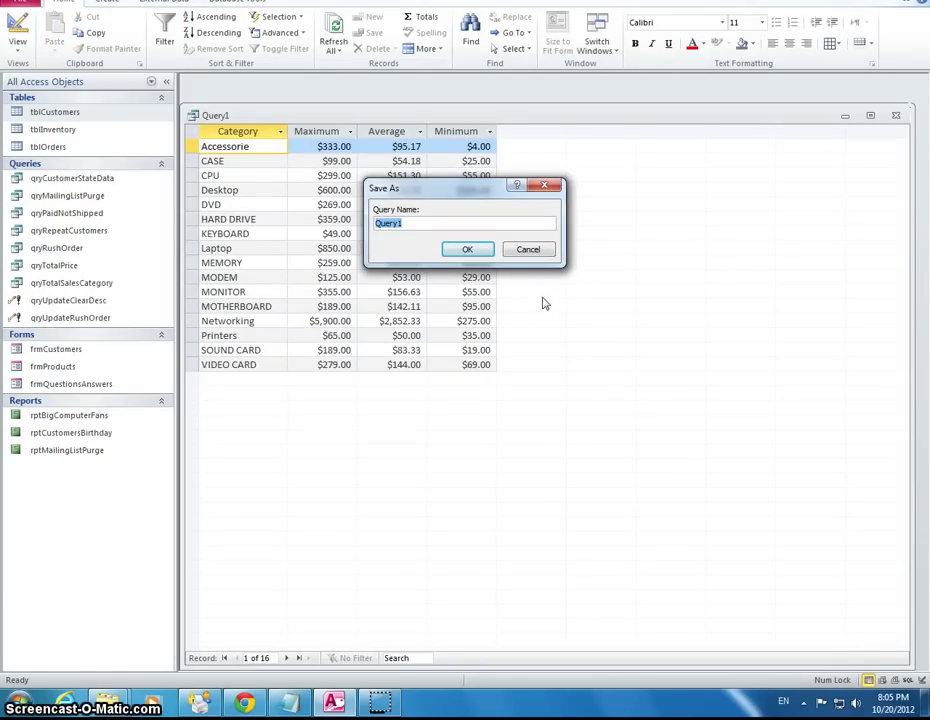
type("qryCategoryPriceStatistics")
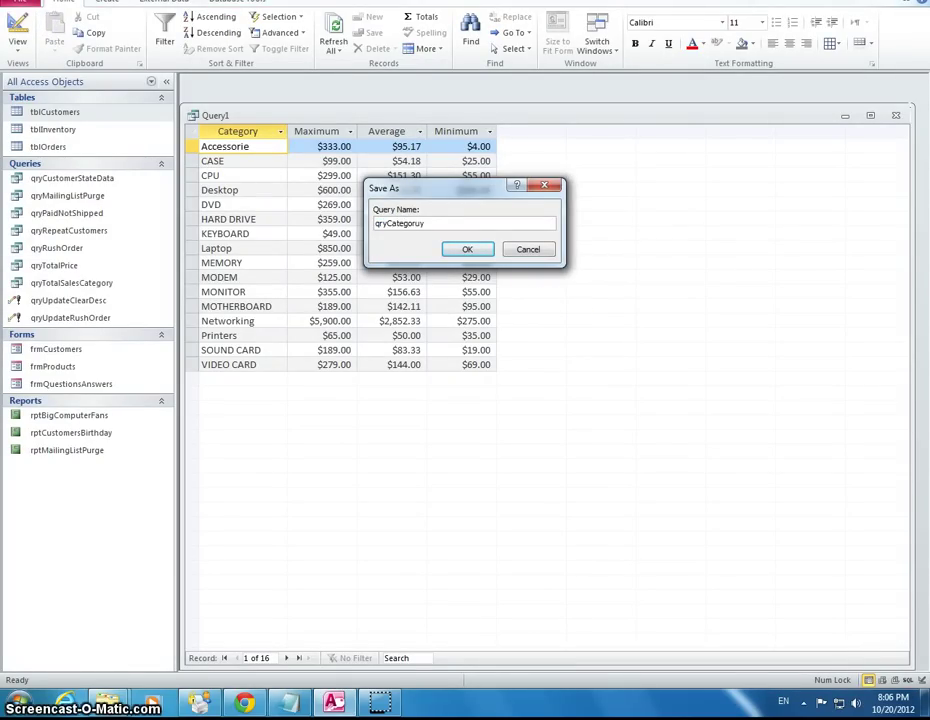